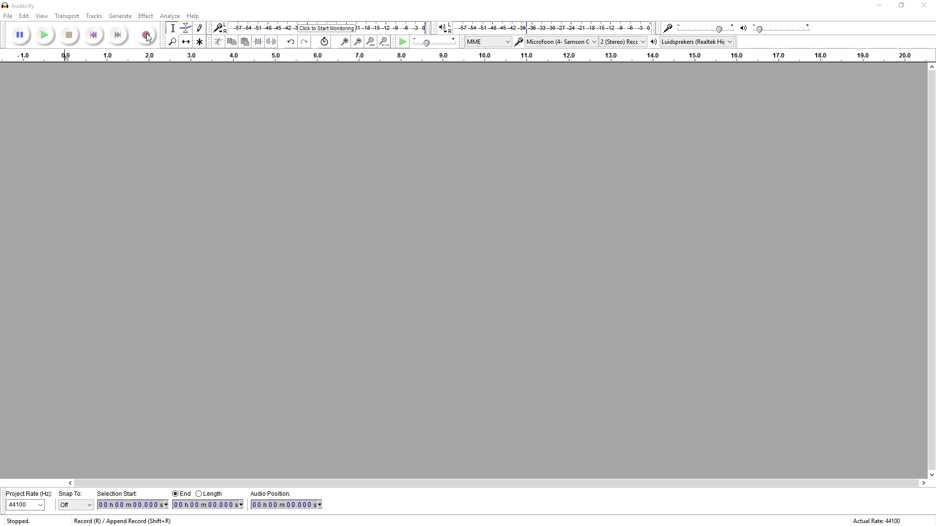
# Record a roughly ten-second stereo voice clip and play it back from the start.
pyautogui.click(147, 35)
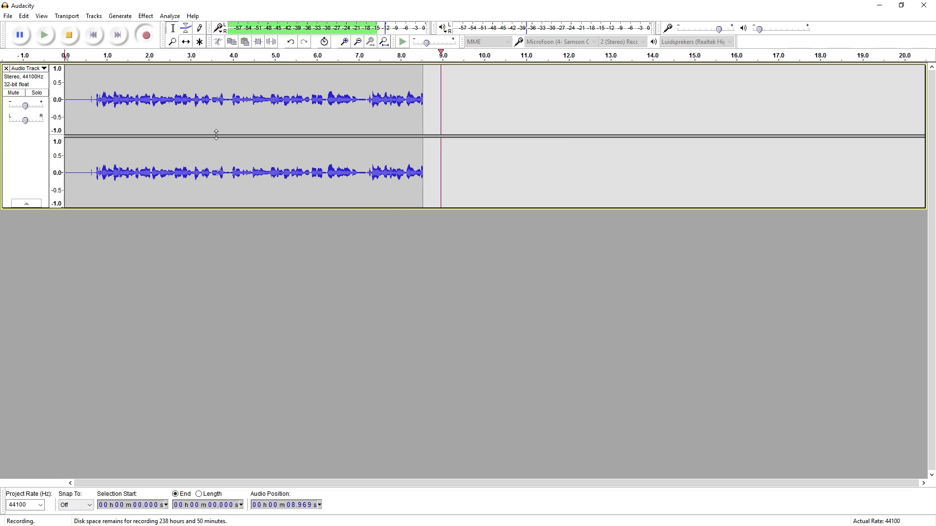
pyautogui.press('space')
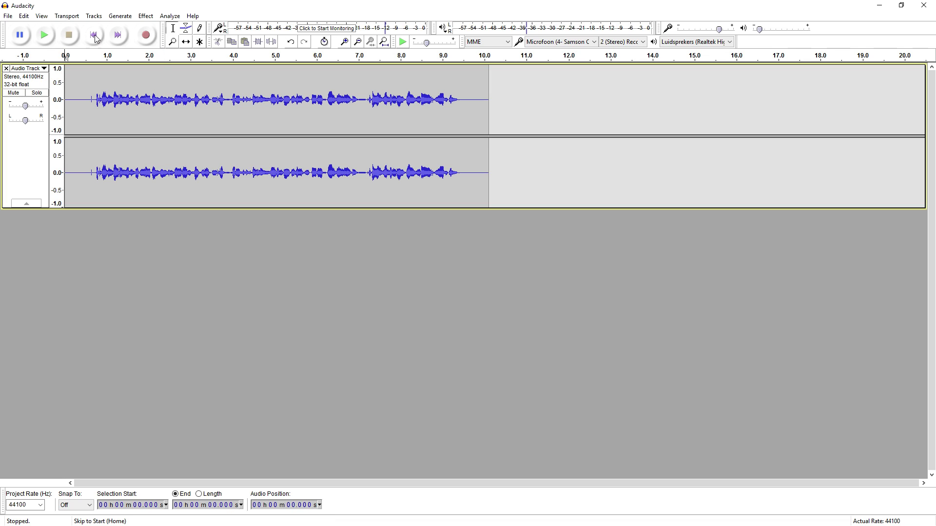
pyautogui.press('space')
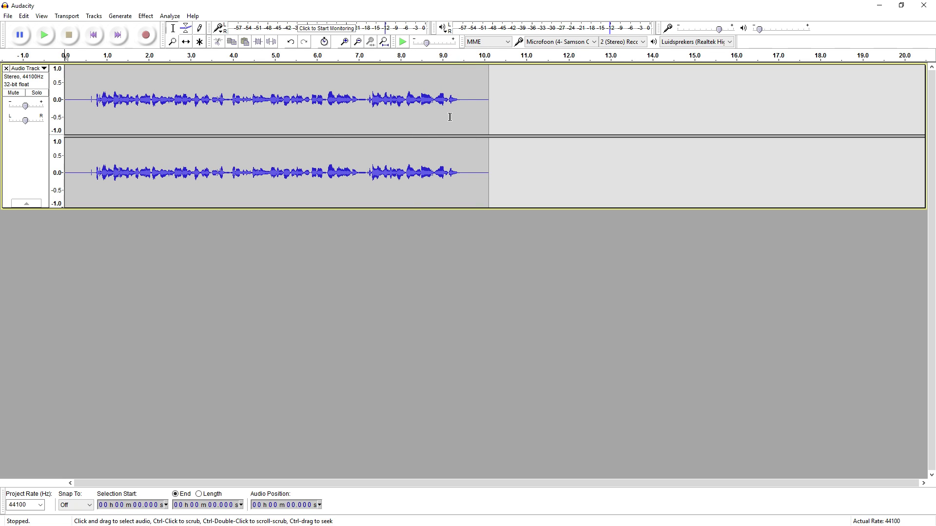
# Select the entire recorded waveform and open Effect > Change Speed.
pyautogui.moveTo(495, 100); pyautogui.dragTo(55, 89)
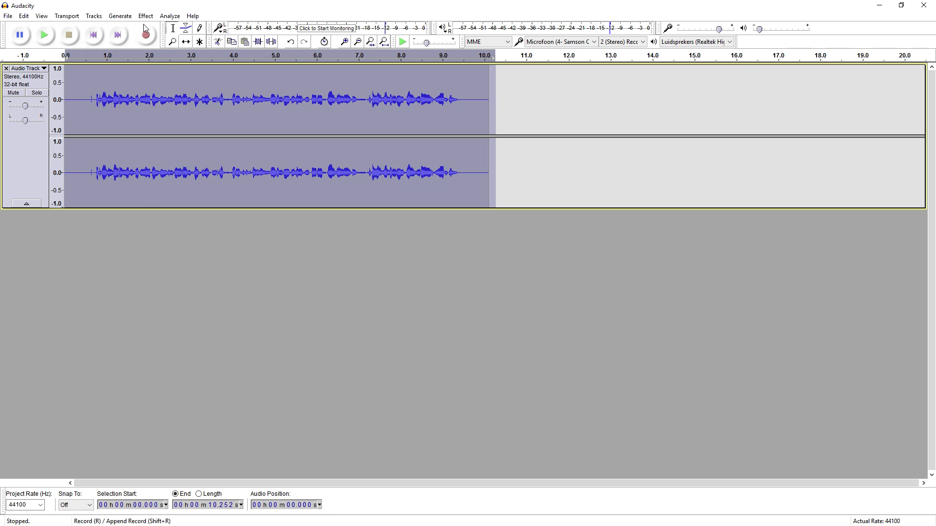
pyautogui.click(269, 76)
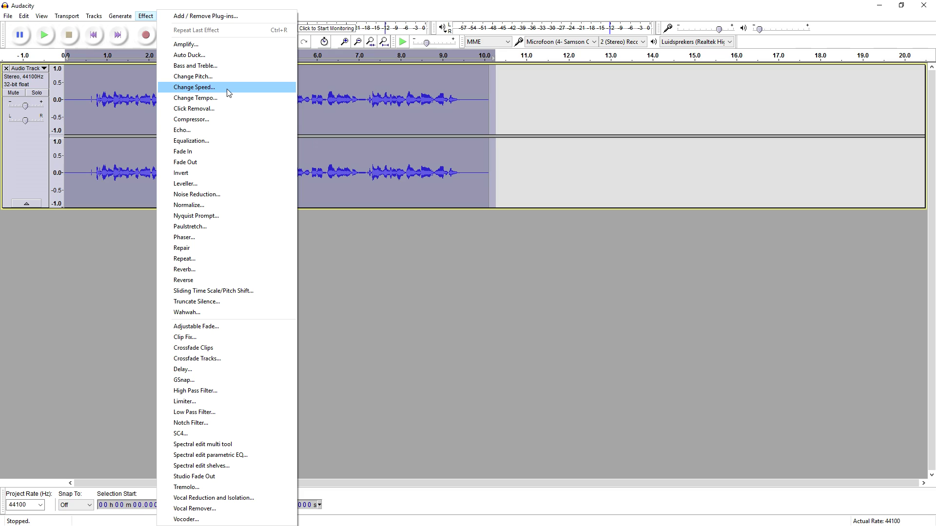
pyautogui.click(227, 90)
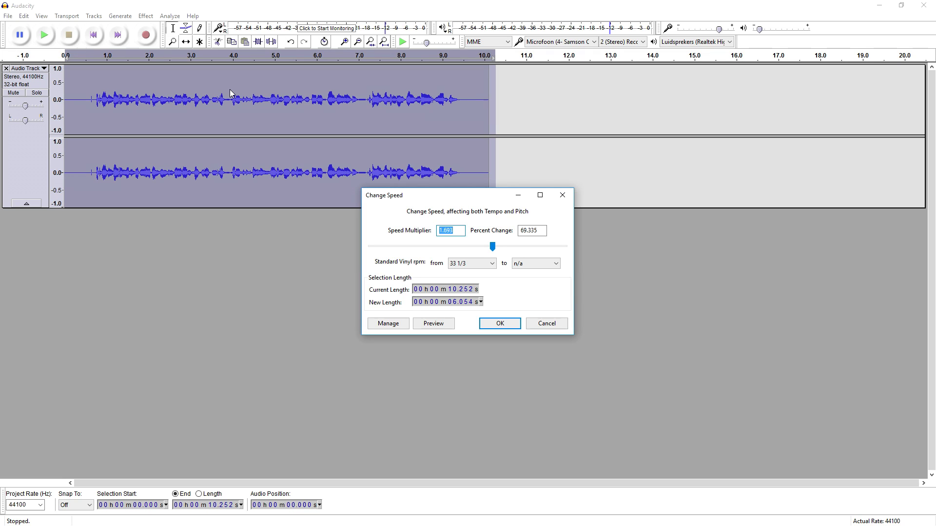
# Set the speed multiplier to 1.126, leaving the target vinyl speed at n/a.
pyautogui.moveTo(429, 195)
pyautogui.mouseDown()
pyautogui.moveTo(445, 190)
pyautogui.moveTo(429, 186)
pyautogui.mouseUp()
pyautogui.click(474, 236)
pyautogui.click(463, 264)
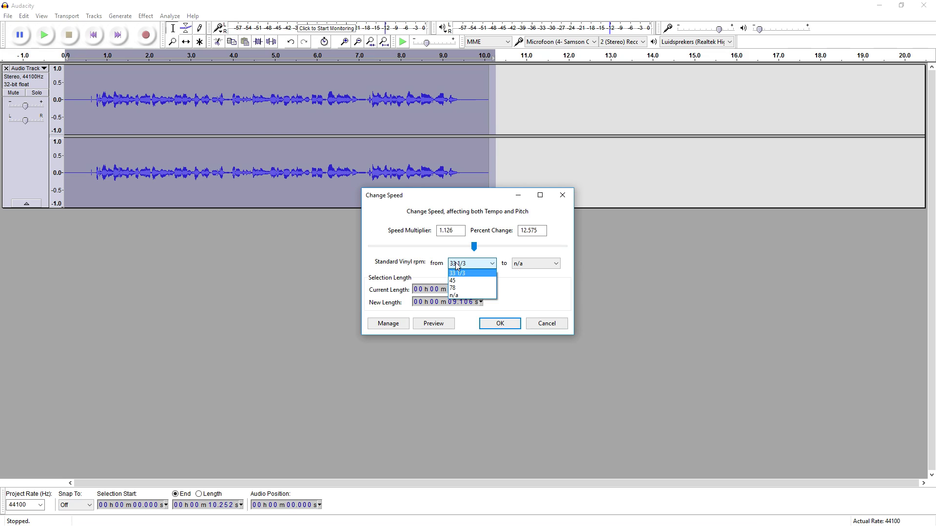
pyautogui.click(522, 264)
pyautogui.click(530, 263)
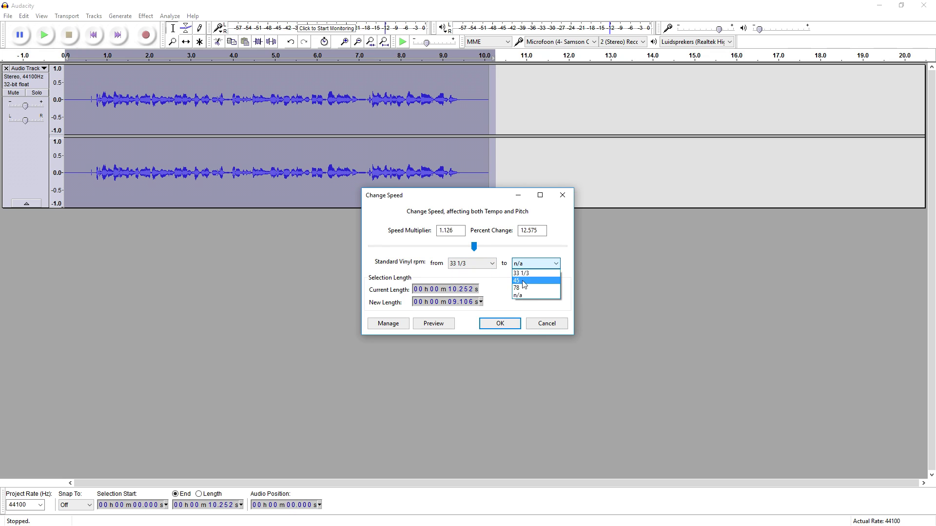
pyautogui.click(497, 287)
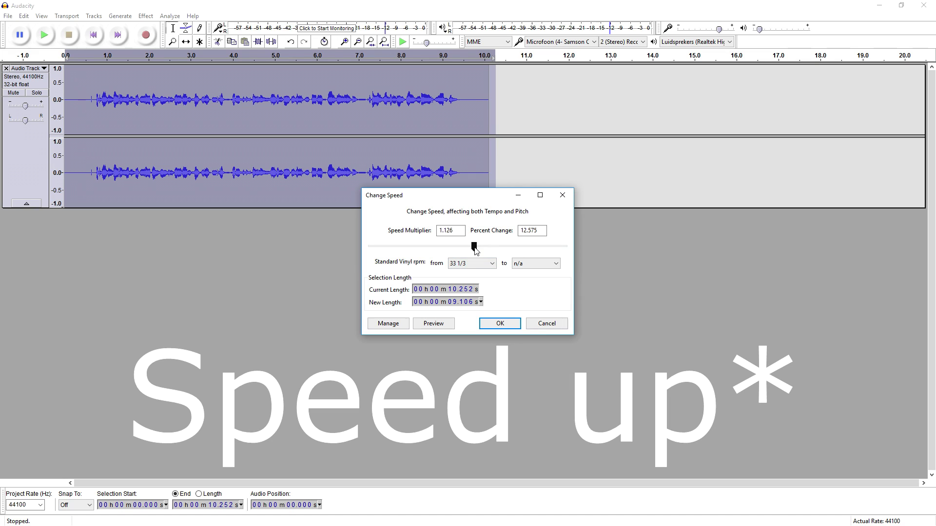
# Preview multipliers 1.430 and then 1.764, giving a 5.813-second new length.
pyautogui.moveTo(474, 247); pyautogui.dragTo(485, 247)
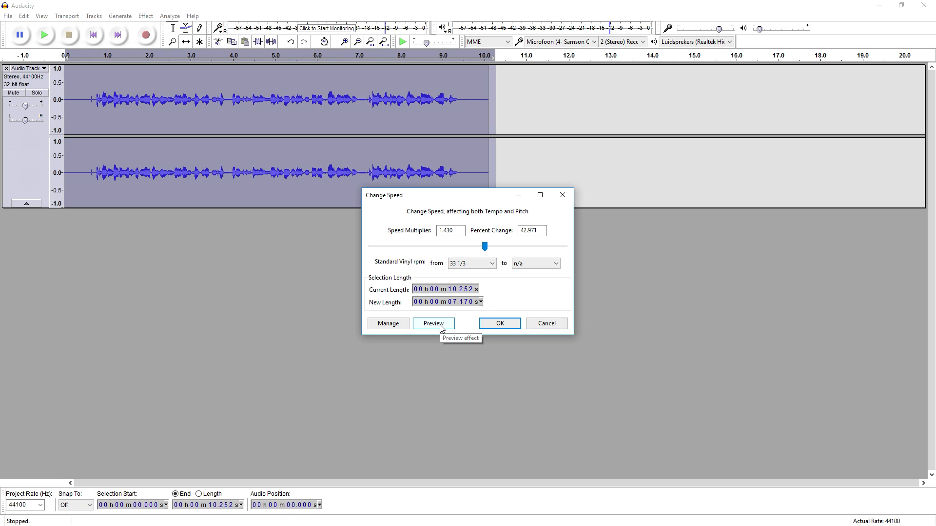
pyautogui.click(434, 324)
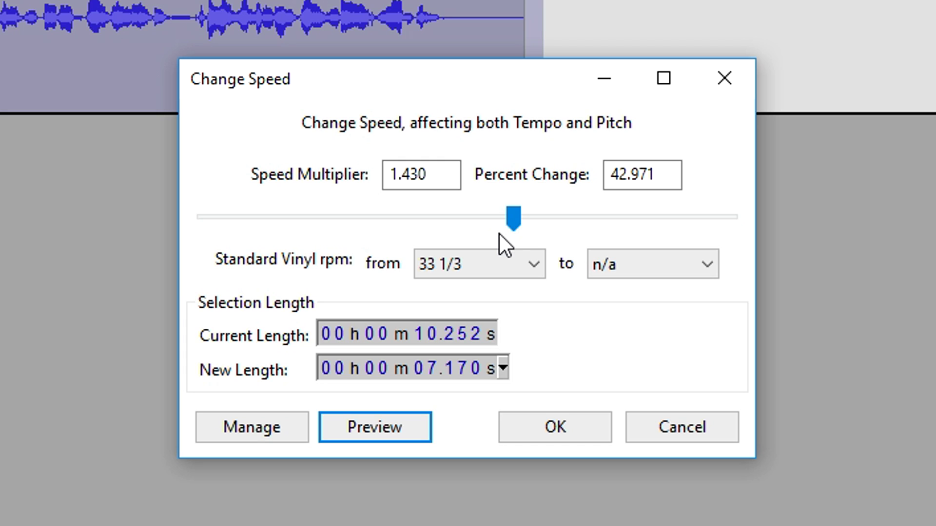
pyautogui.moveTo(516, 229); pyautogui.dragTo(542, 224)
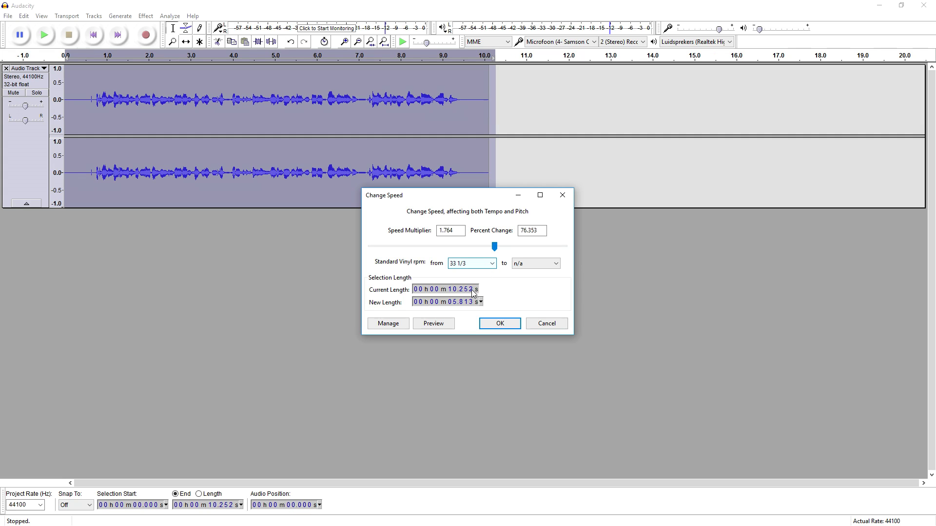
pyautogui.click(445, 328)
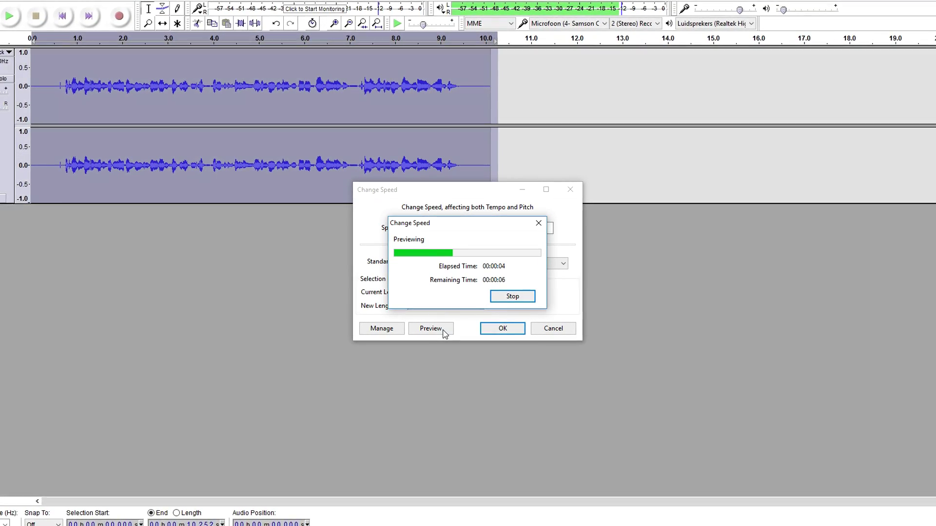
# Lower the speed multiplier to 1.659 (65.886%) and preview it.
pyautogui.click(512, 297)
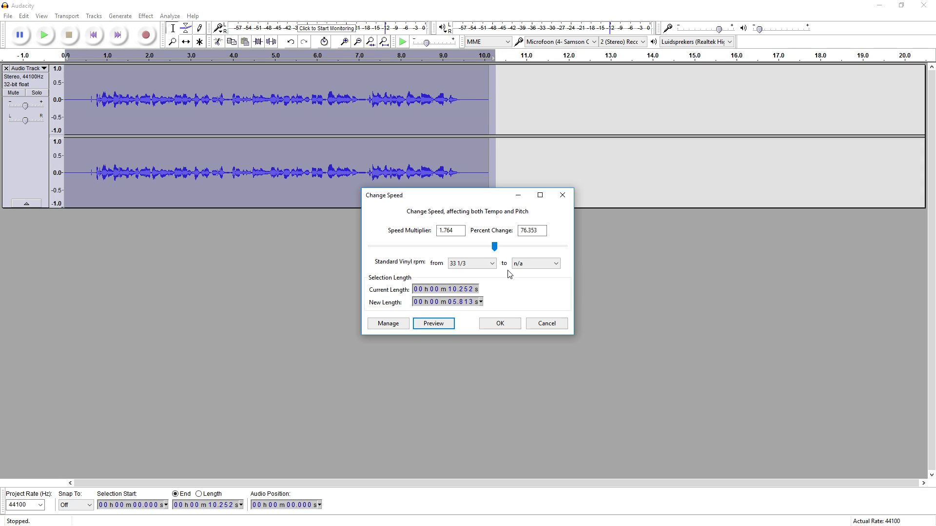
pyautogui.press('Tab')
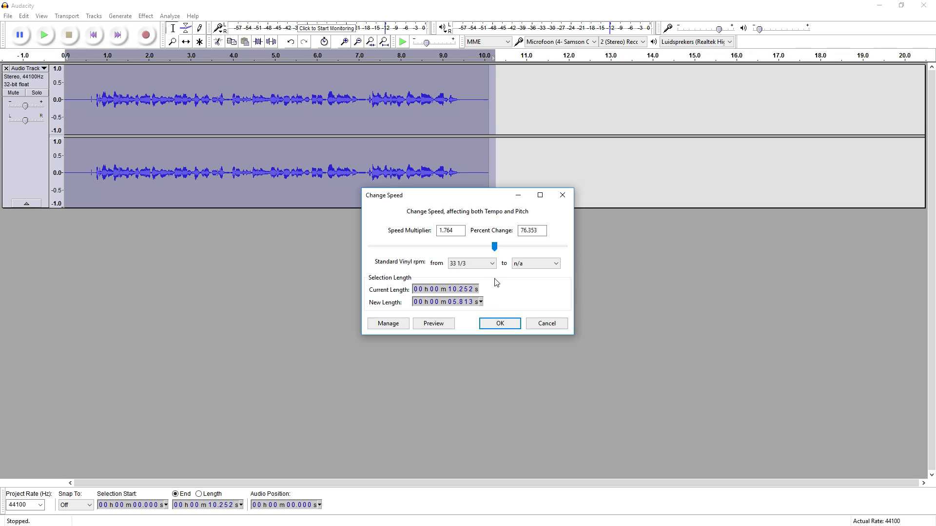
pyautogui.moveTo(495, 246)
pyautogui.mouseDown()
pyautogui.moveTo(485, 247)
pyautogui.moveTo(492, 253)
pyautogui.mouseUp()
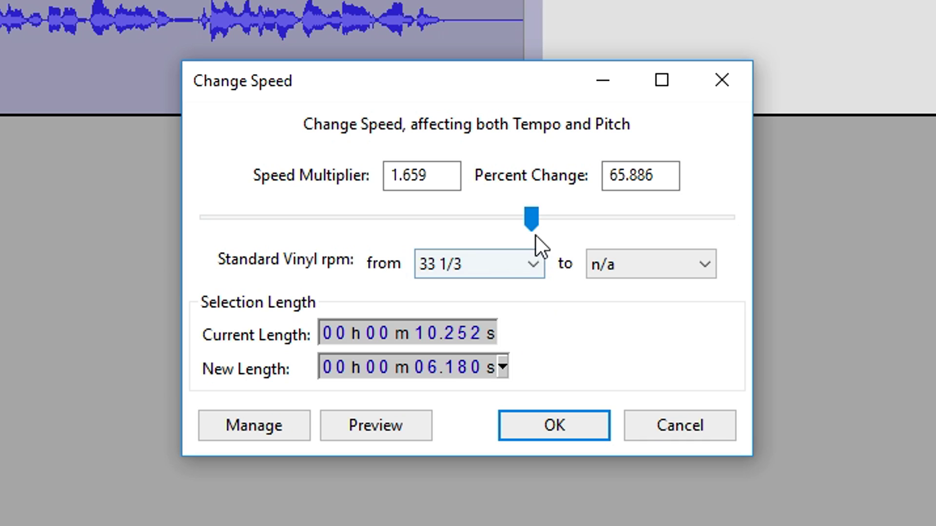
pyautogui.moveTo(522, 215); pyautogui.dragTo(472, 215)
pyautogui.click(394, 427)
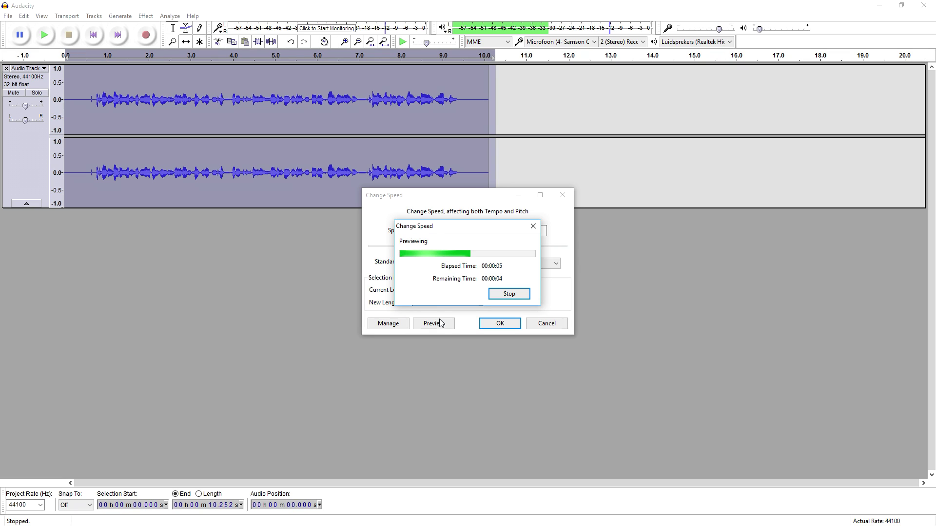
# Apply the 1.659 speed-up, shortening the clip from 10.252 to about 6.18 seconds.
pyautogui.click(495, 294)
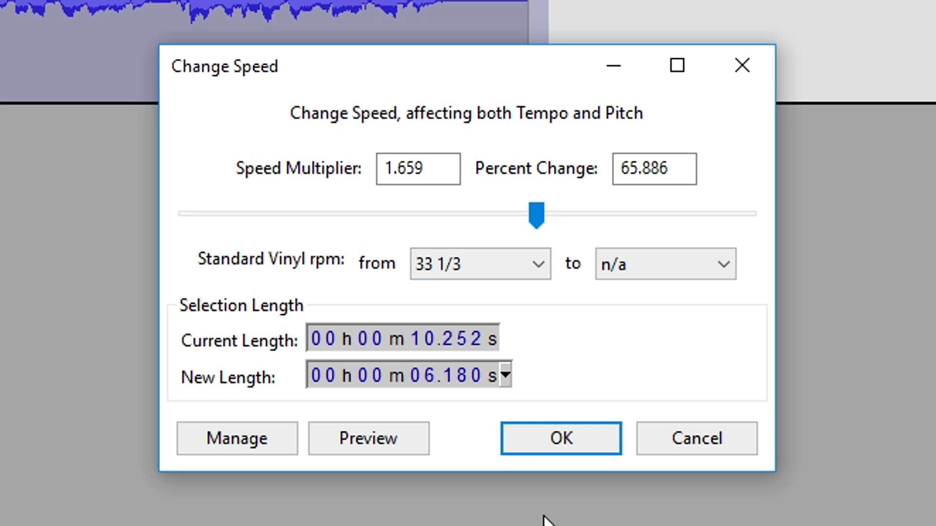
pyautogui.click(559, 445)
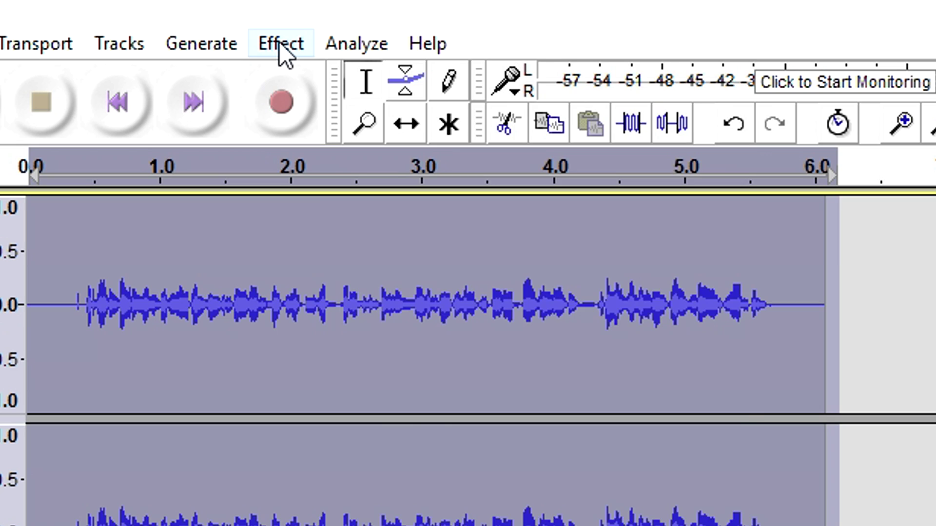
pyautogui.click(145, 16)
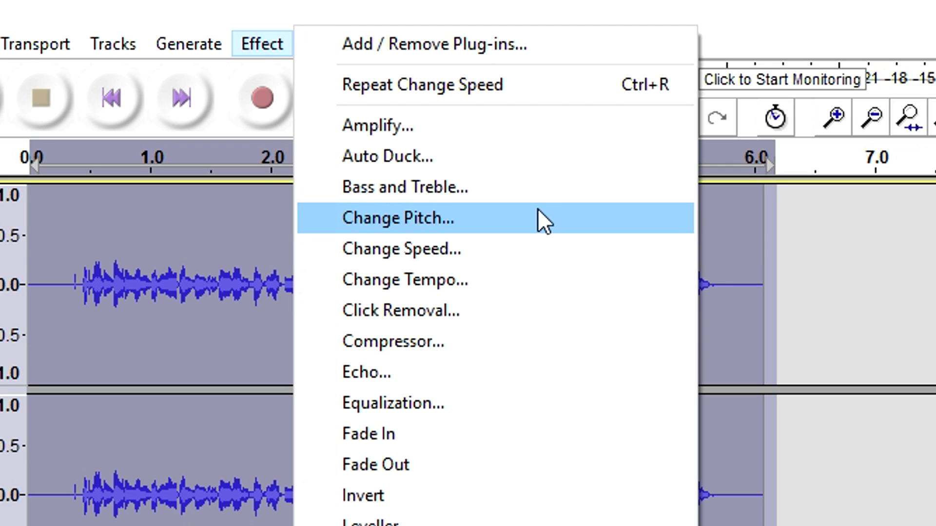
# In Change Pitch, set a -20 percent pitch drop and preview it.
pyautogui.click(537, 209)
pyautogui.moveTo(467, 389); pyautogui.dragTo(422, 393)
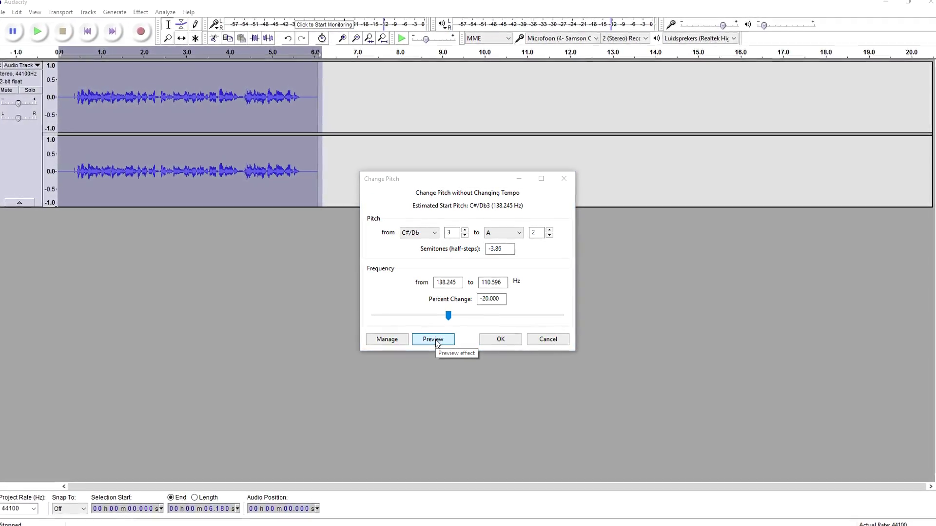
pyautogui.click(388, 451)
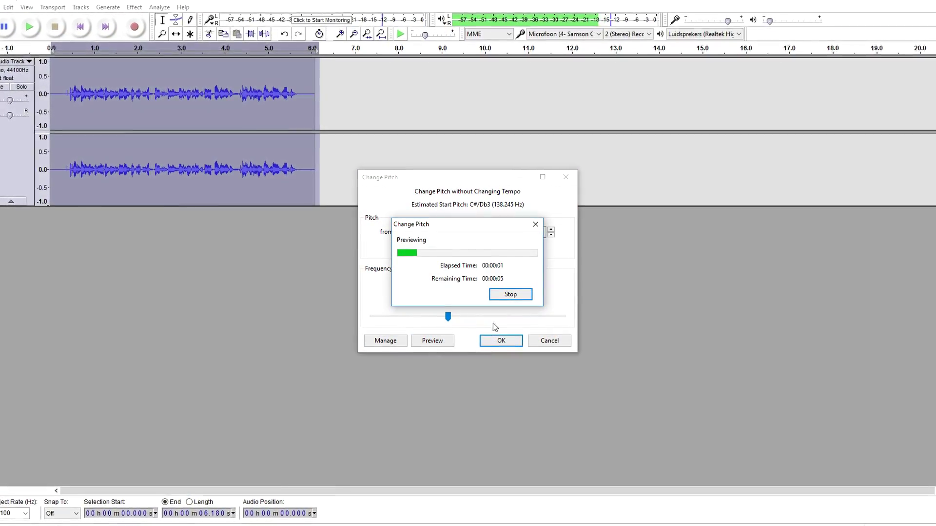
pyautogui.click(511, 295)
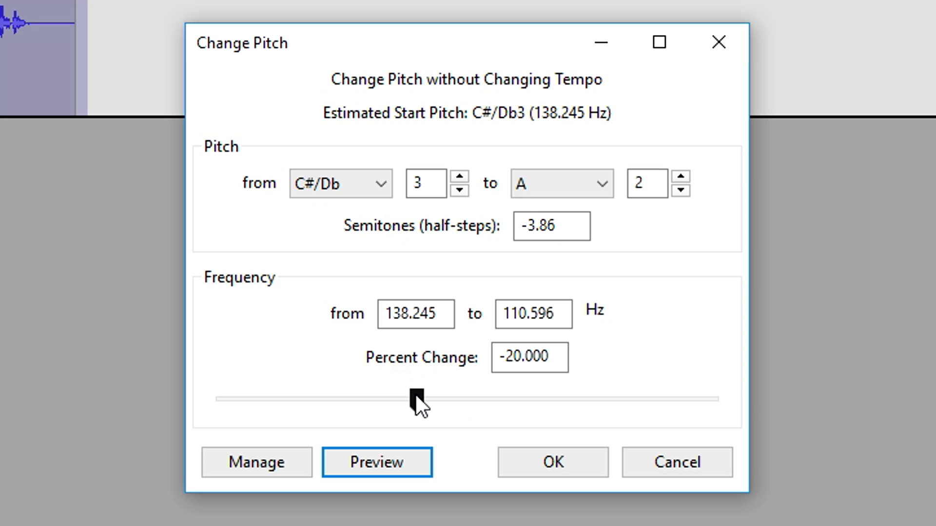
# Drop the pitch to -46 percent, target D, and preview it.
pyautogui.moveTo(449, 316); pyautogui.dragTo(445, 317)
pyautogui.moveTo(400, 397); pyautogui.dragTo(353, 399)
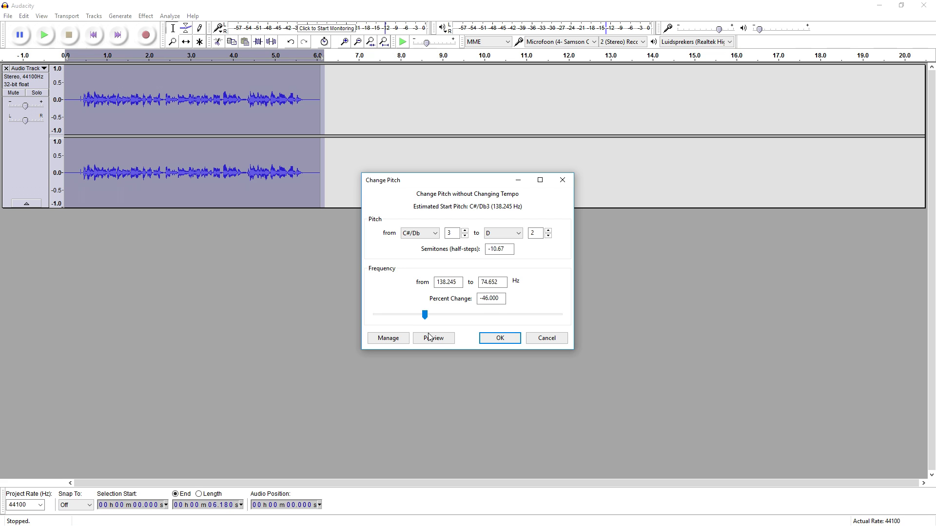
pyautogui.click(429, 337)
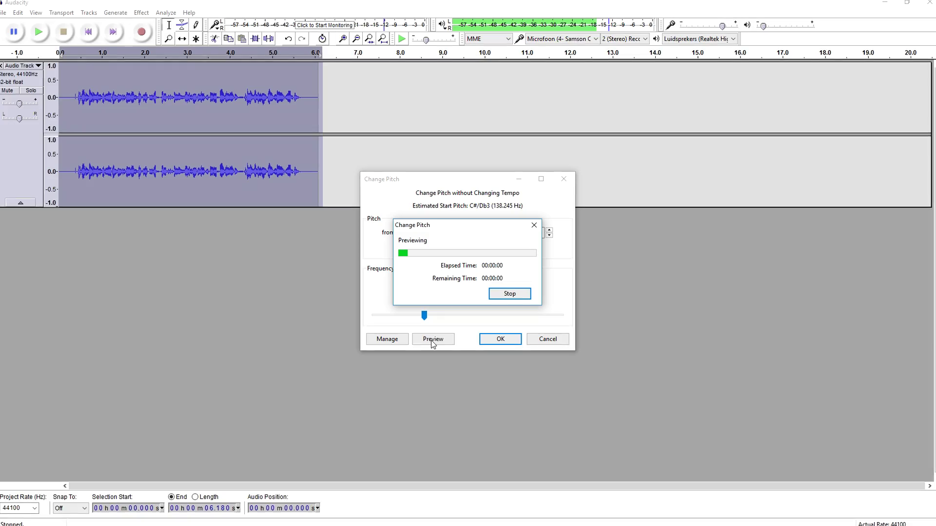
pyautogui.click(492, 295)
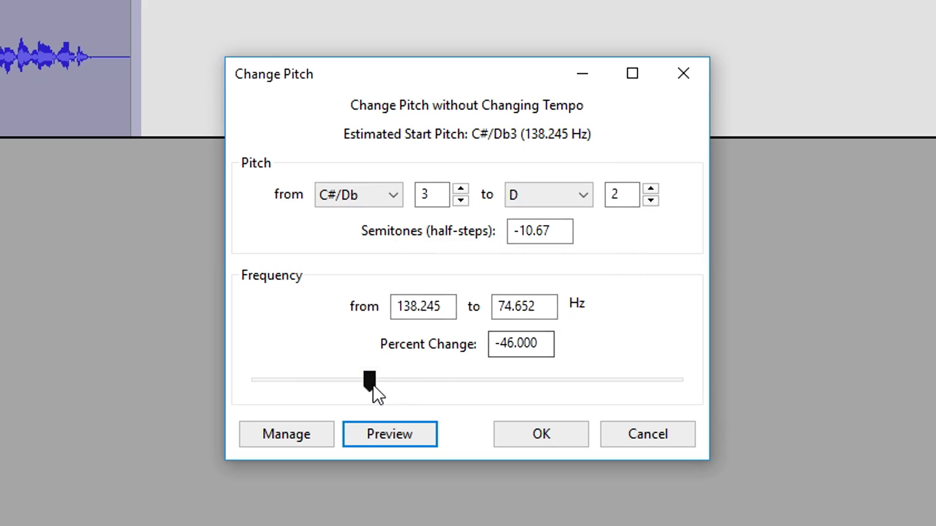
# Ease the pitch back to -41 percent, target E2, and preview it.
pyautogui.moveTo(367, 383); pyautogui.dragTo(380, 382)
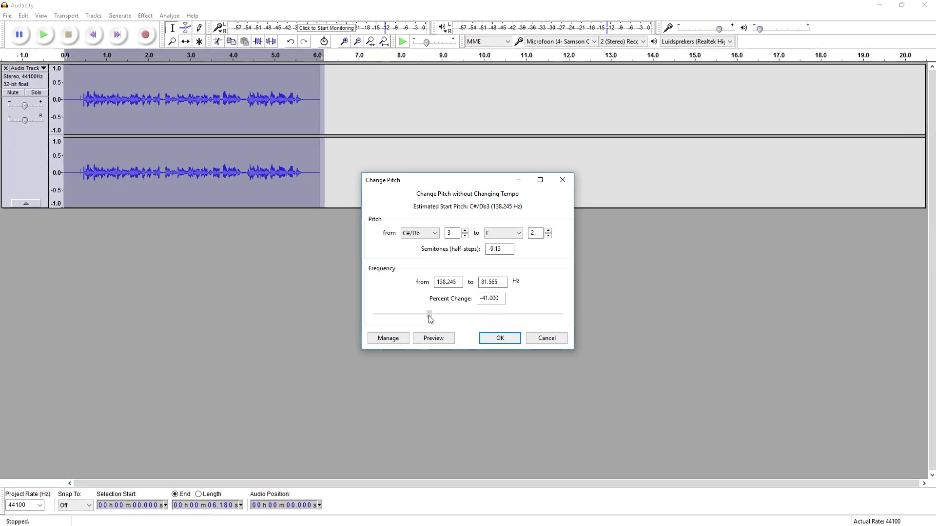
pyautogui.click(429, 338)
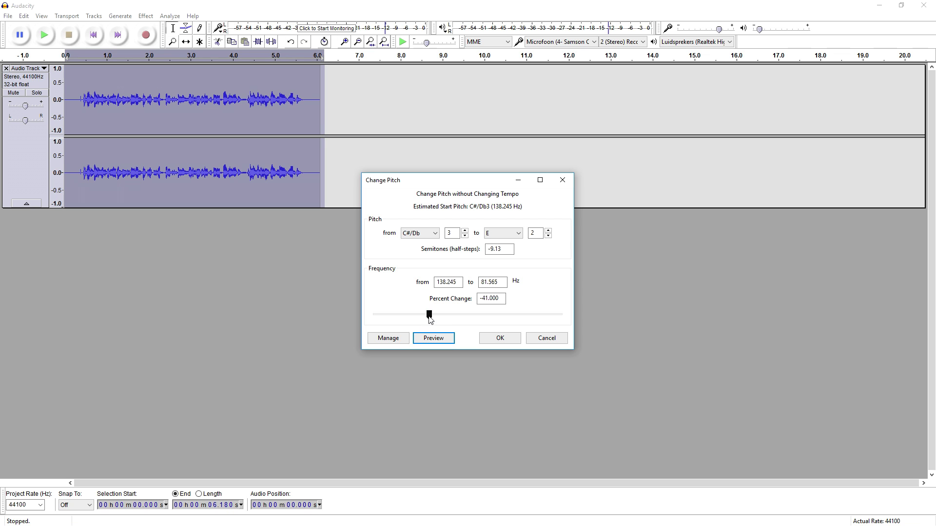
pyautogui.click(372, 388)
pyautogui.tripleClick(489, 297)
pyautogui.write('0')
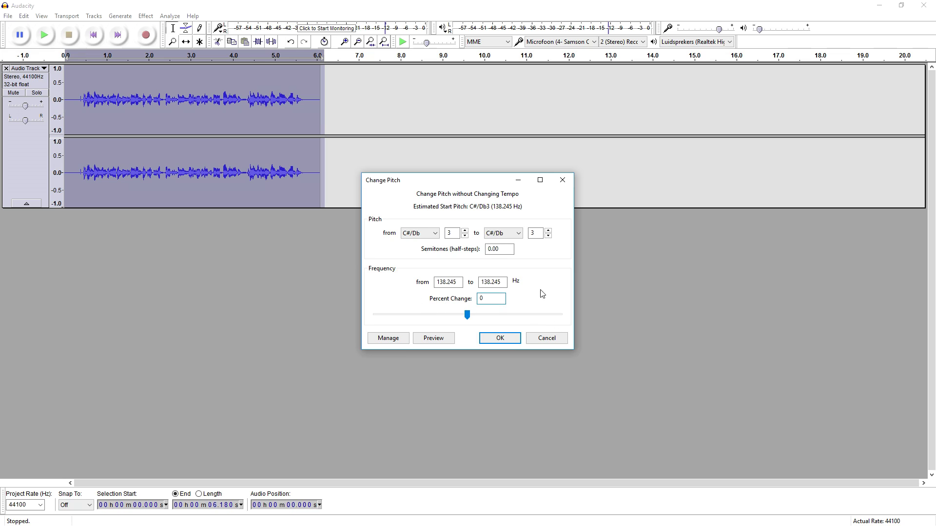
pyautogui.click(444, 341)
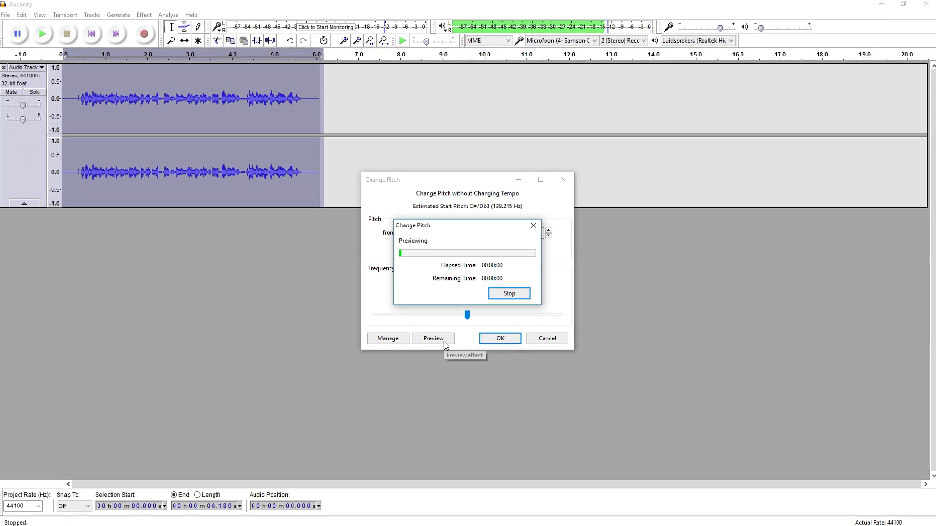
pyautogui.click(509, 296)
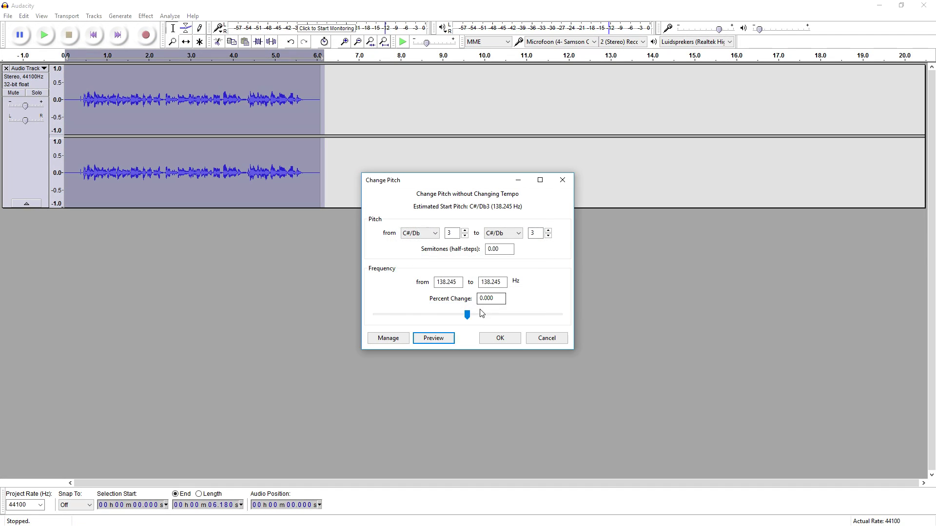
pyautogui.moveTo(467, 317); pyautogui.dragTo(458, 318)
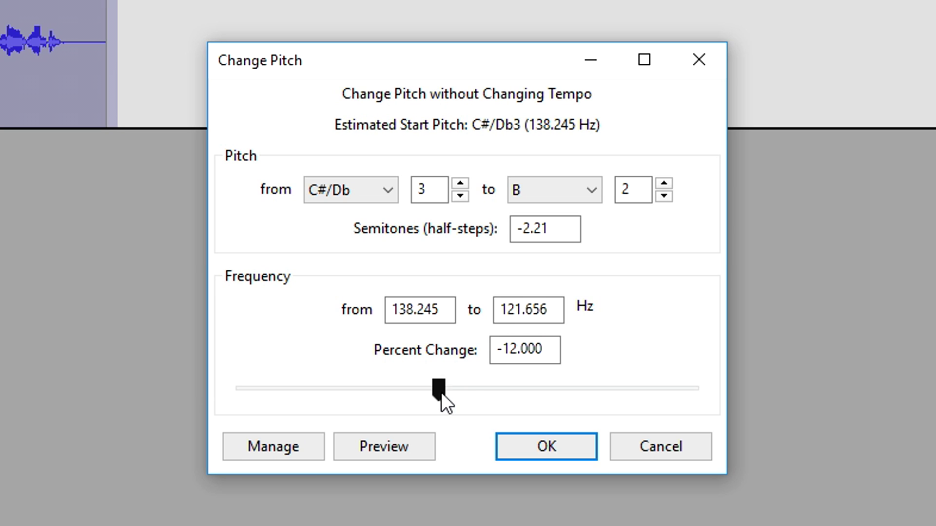
pyautogui.moveTo(551, 349); pyautogui.dragTo(408, 340)
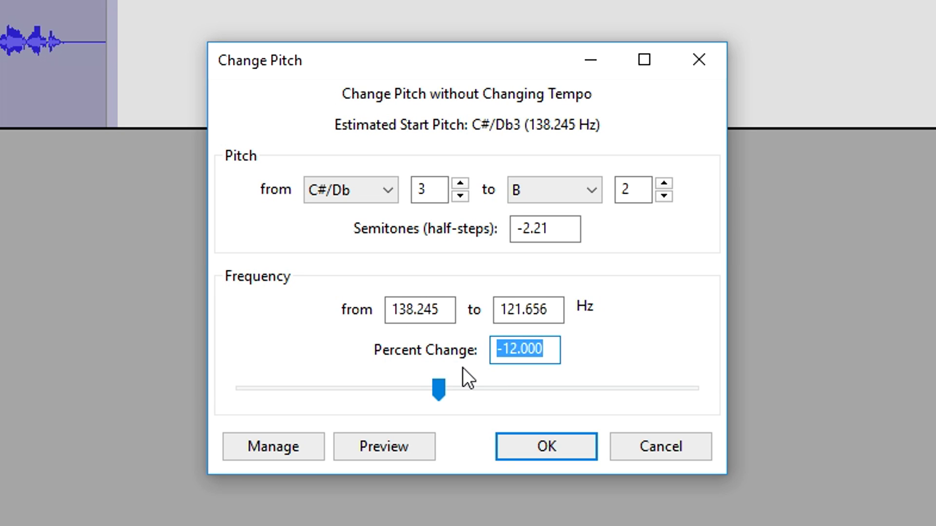
pyautogui.write('-41.000')
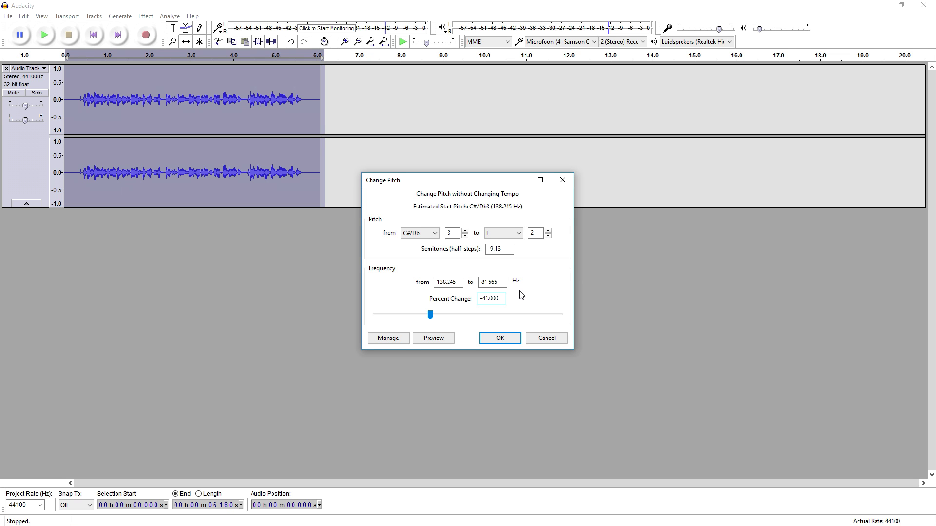
pyautogui.click(444, 340)
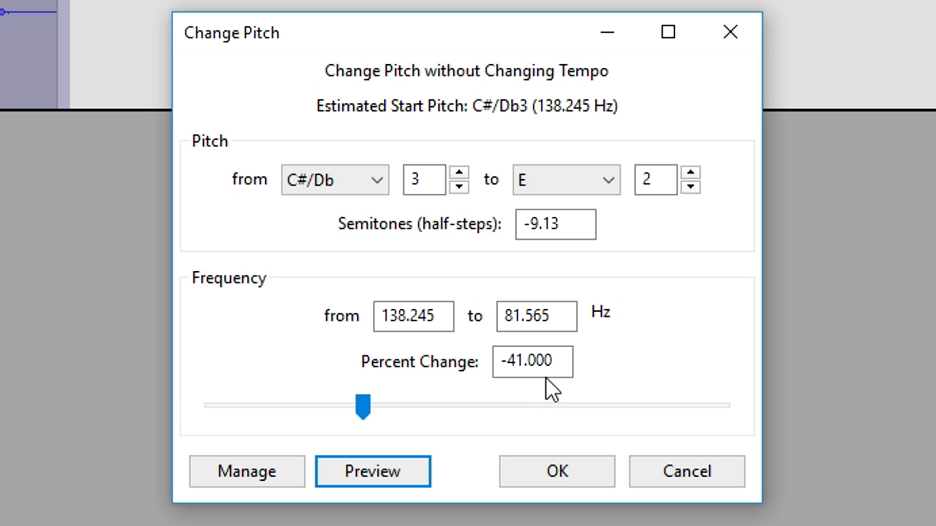
# Enter -41.000 as the Percent Change, preview it, and apply the pitch drop.
pyautogui.click(545, 376)
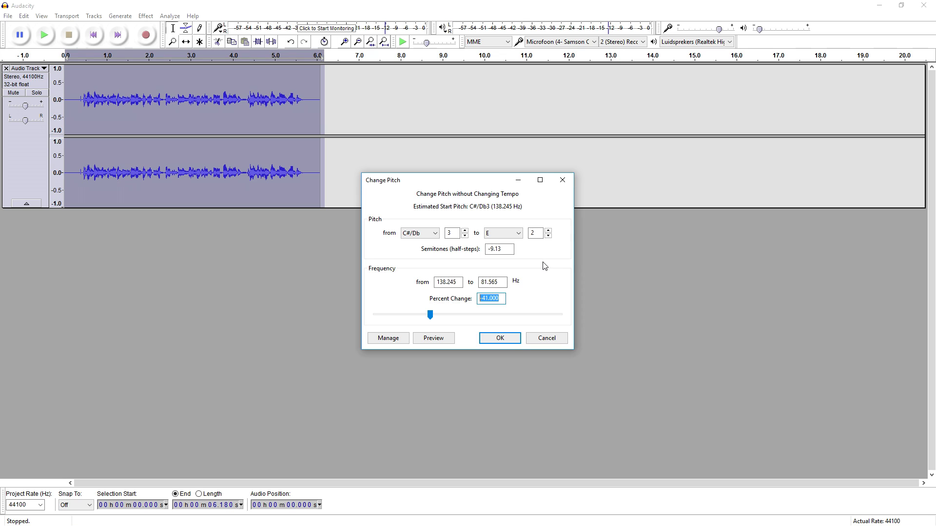
pyautogui.moveTo(430, 315); pyautogui.dragTo(478, 298)
pyautogui.write('-')
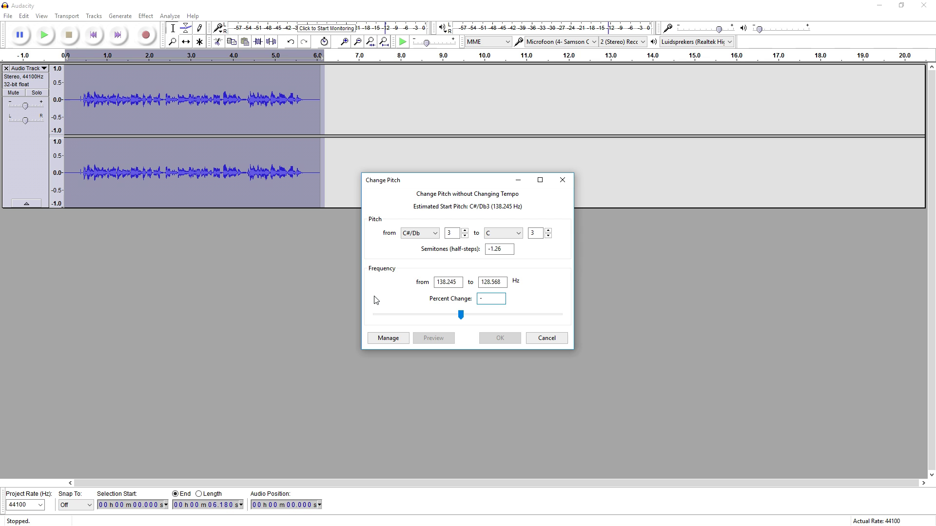
pyautogui.write('41.000')
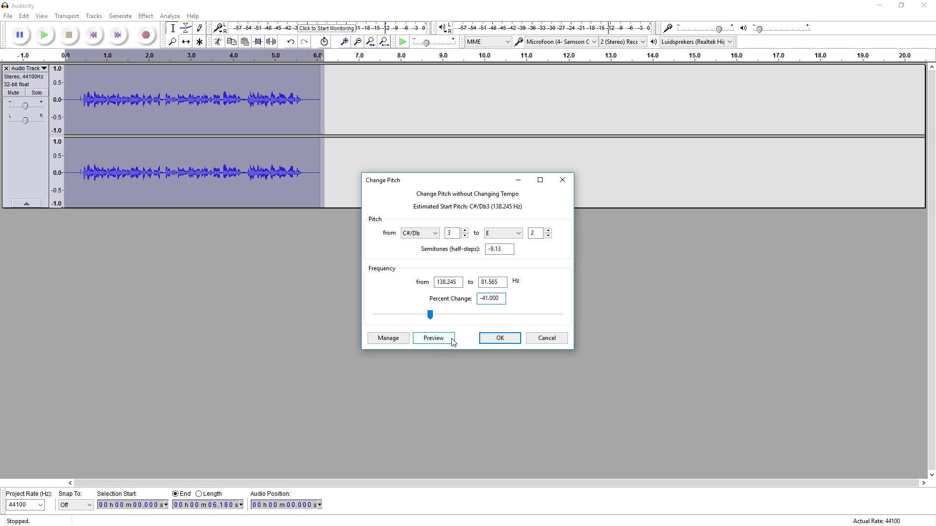
pyautogui.click(430, 442)
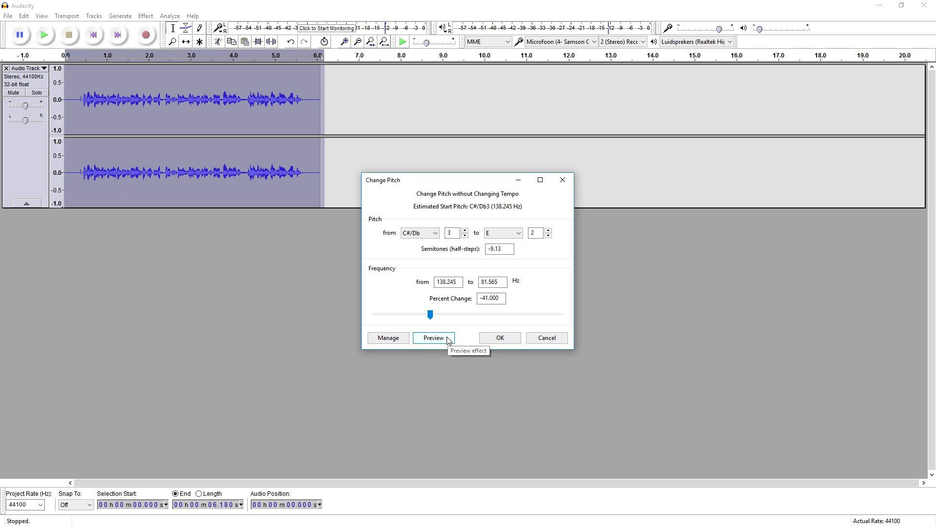
pyautogui.click(447, 340)
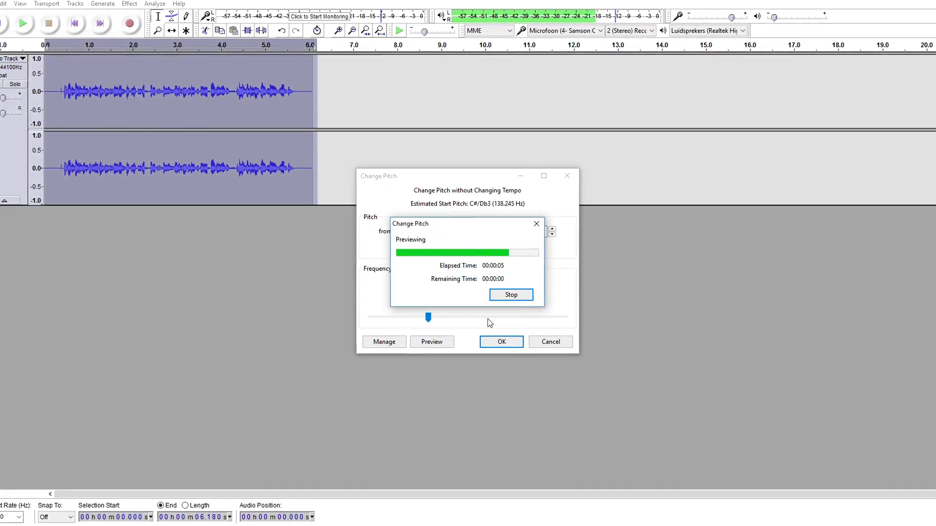
pyautogui.click(501, 340)
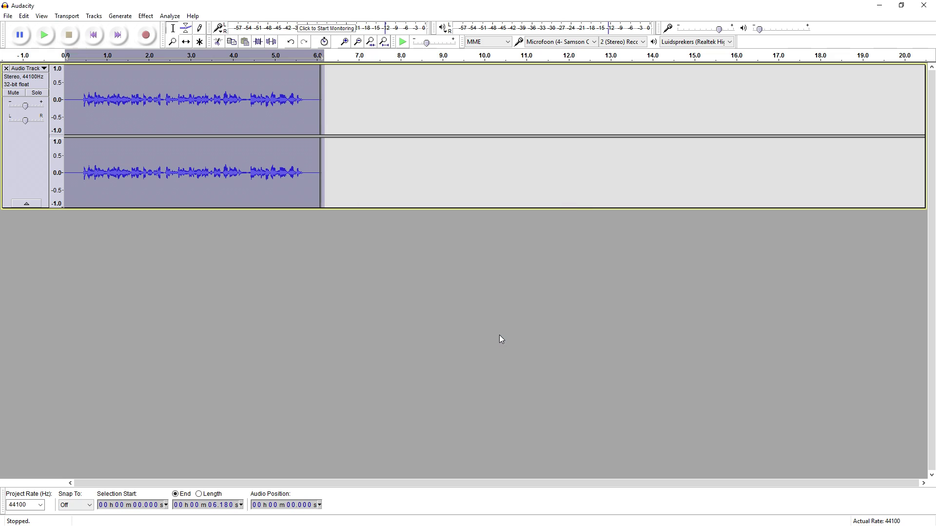